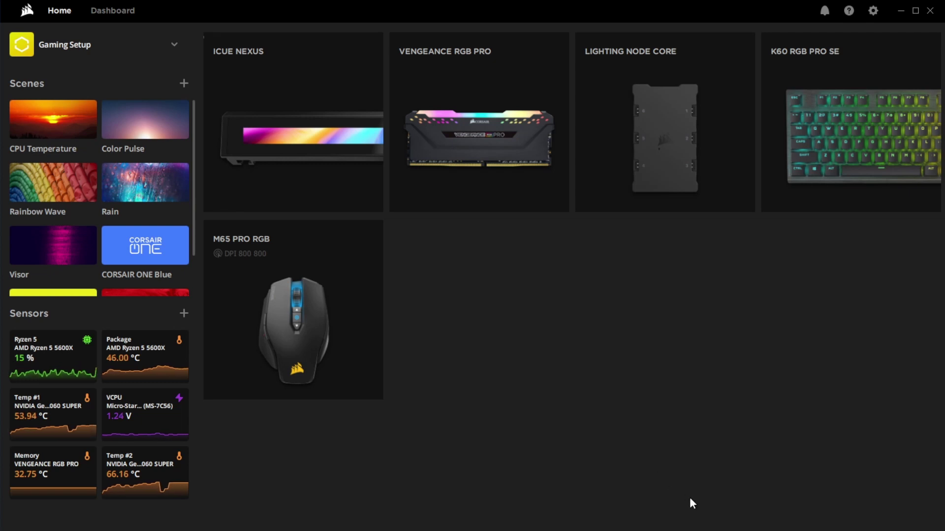
# - Open Manual Setup for the iCUE NEXUS card on the Home page
pyautogui.moveTo(275, 176)
pyautogui.click(234, 158)
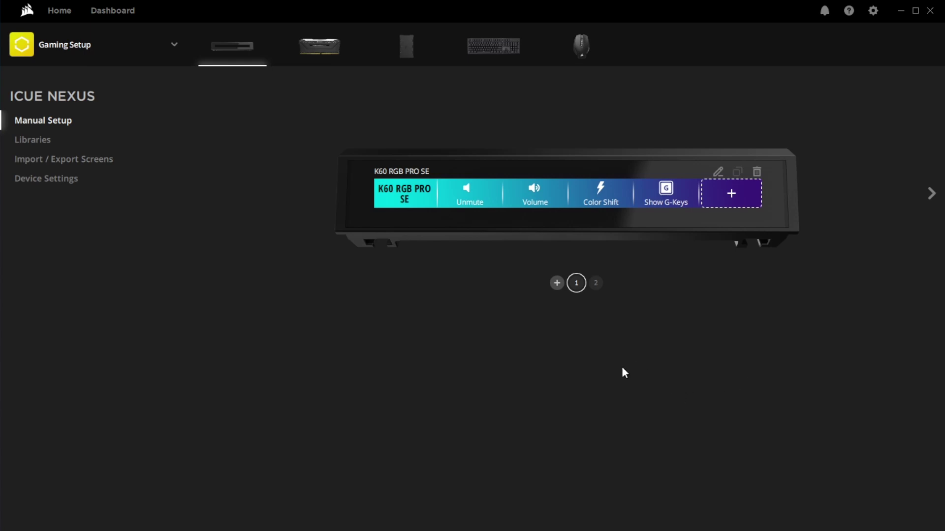
# - Create a new Nexus screen named Home with large.mwfire.gif as its background
pyautogui.click(557, 283)
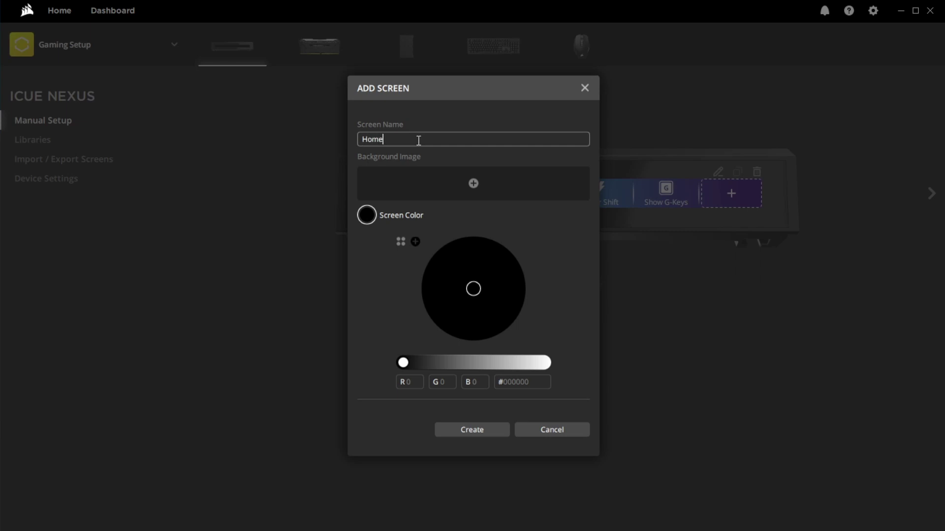
pyautogui.click(473, 184)
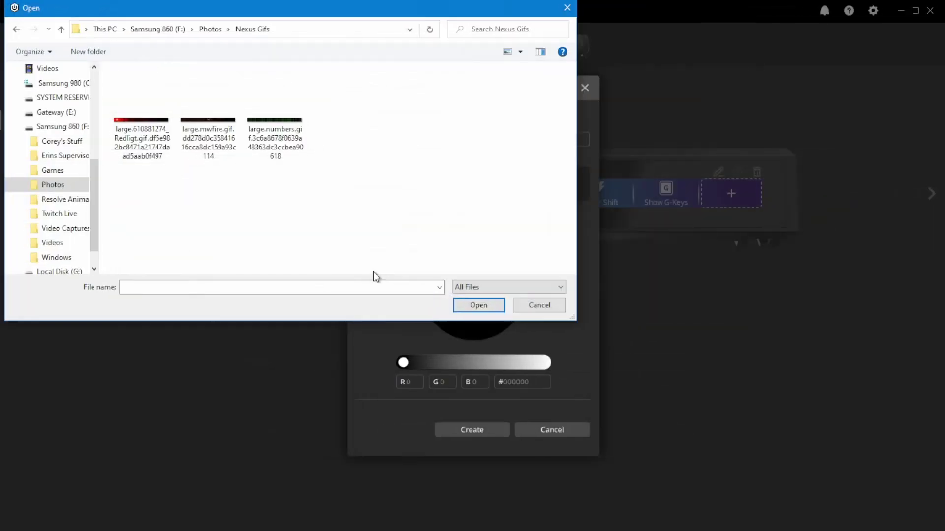
pyautogui.click(210, 134)
pyautogui.click(483, 305)
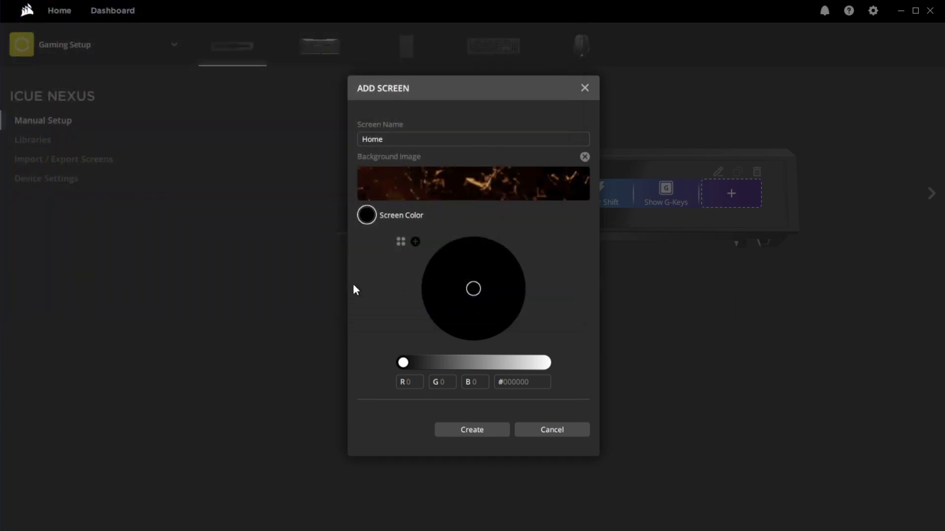
pyautogui.click(486, 429)
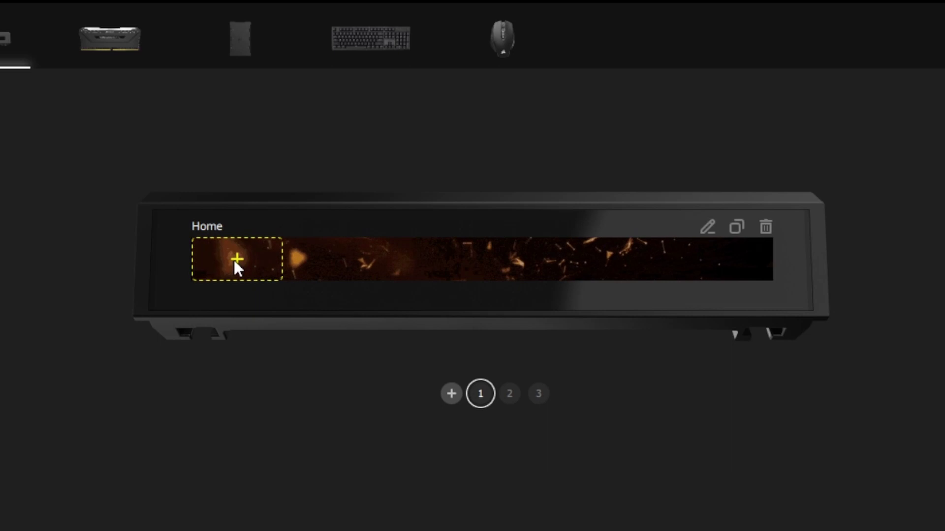
# - Add a new element in the first slot and set its size to 2
pyautogui.click(235, 260)
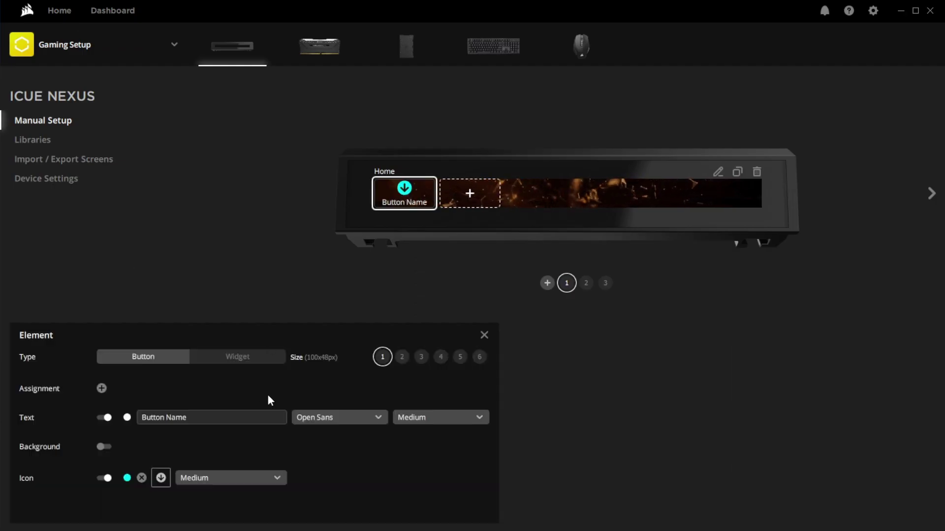
pyautogui.click(403, 358)
pyautogui.click(418, 359)
pyautogui.click(441, 359)
pyautogui.click(460, 359)
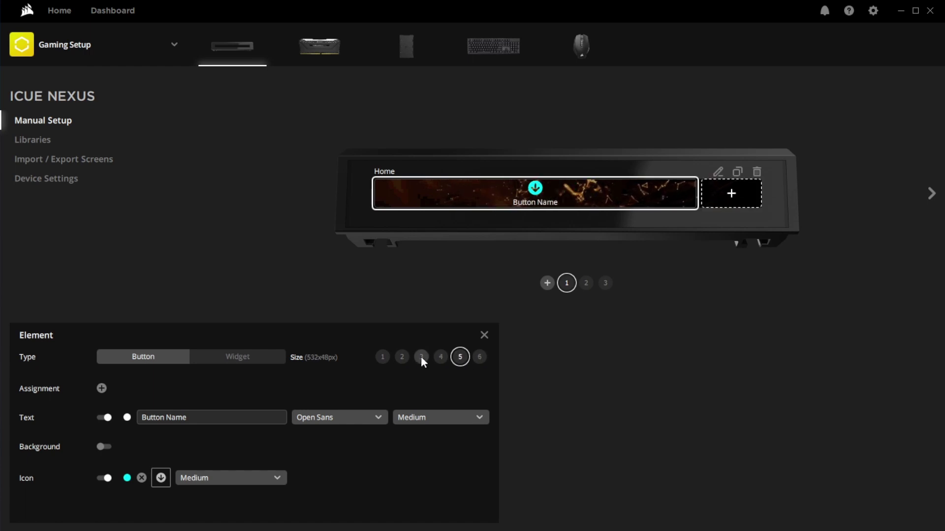
pyautogui.click(421, 357)
pyautogui.click(384, 356)
pyautogui.click(403, 356)
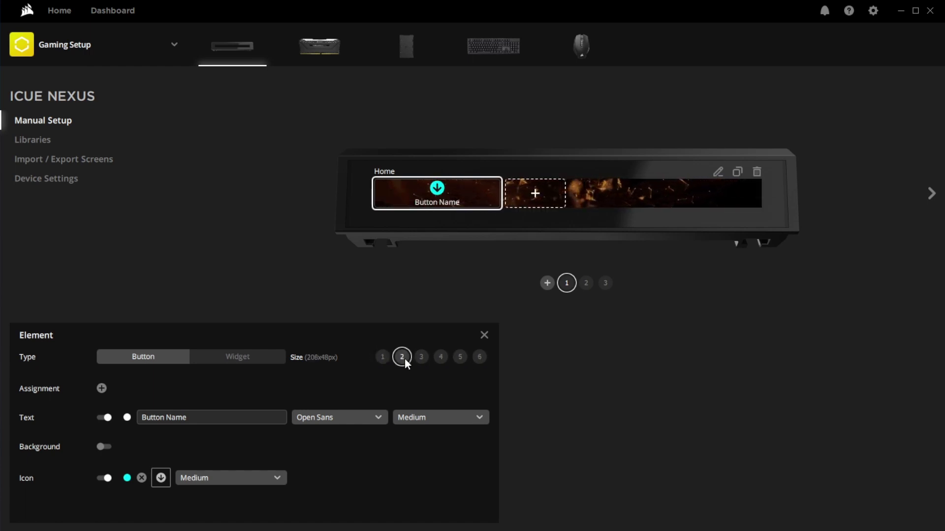
# - Make it a System Info widget showing NVIDIA GeForce RTX 2060 SUPER Temp #1
pyautogui.click(244, 363)
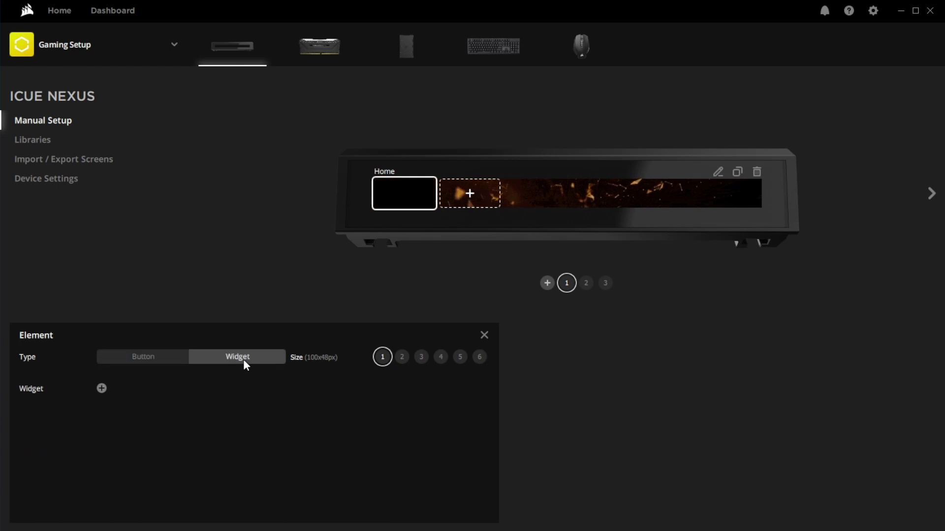
pyautogui.click(102, 389)
pyautogui.moveTo(164, 399)
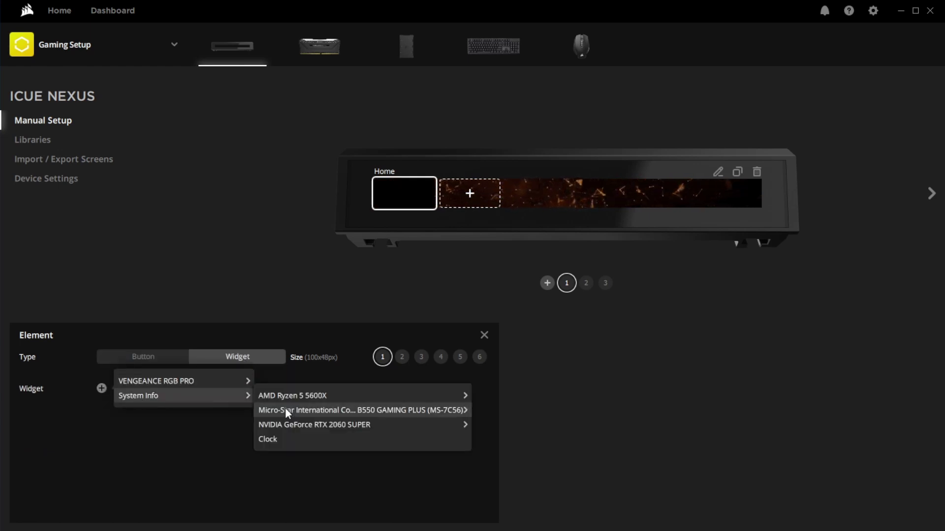
pyautogui.moveTo(347, 426)
pyautogui.click(513, 453)
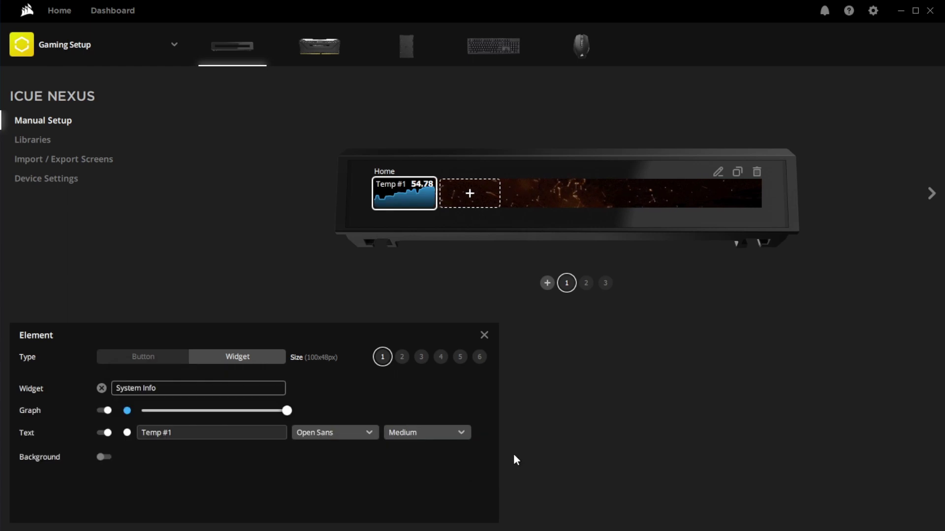
# - Relabel the widget RTX 2060 and make its graph green
pyautogui.tripleClick(179, 434)
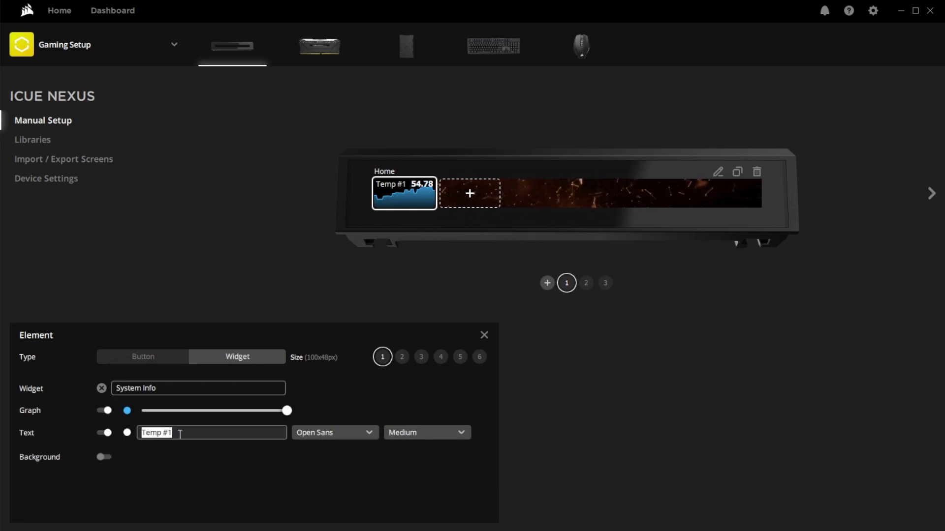
pyautogui.press('BackSpace')
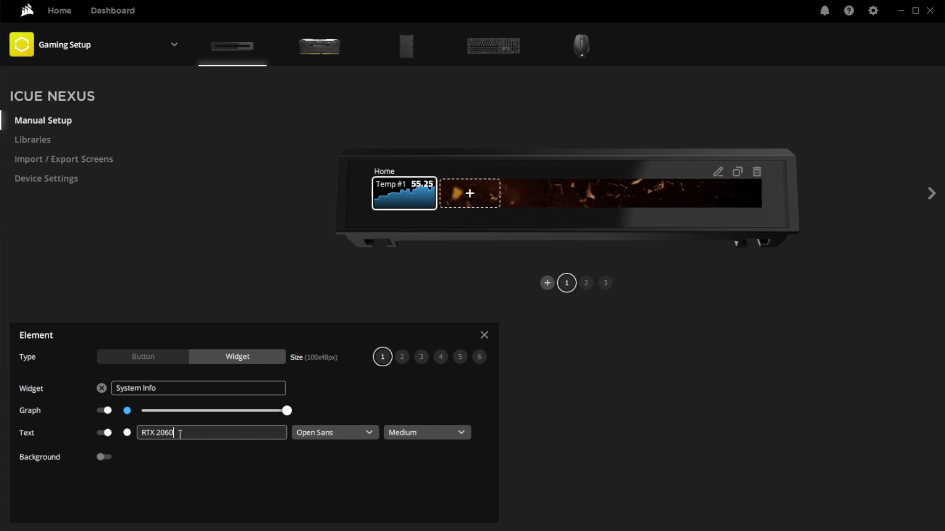
pyautogui.click(127, 411)
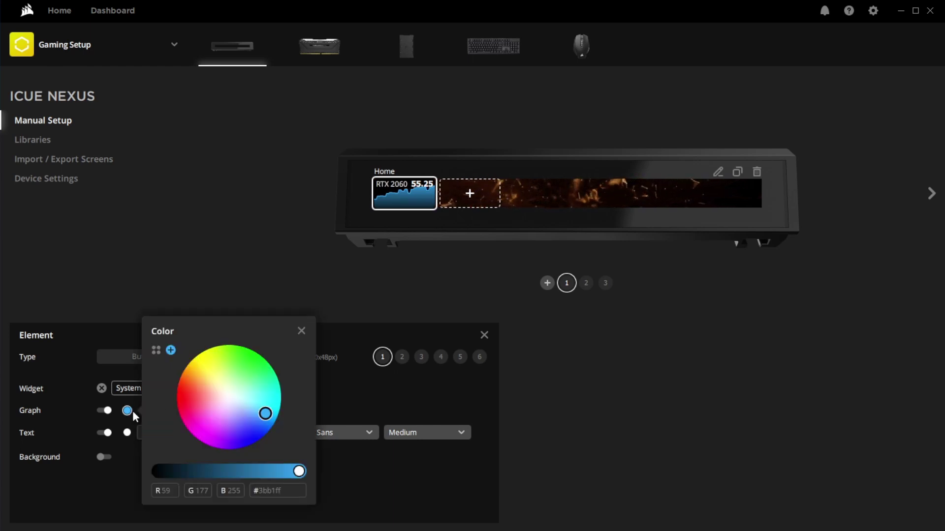
pyautogui.click(250, 360)
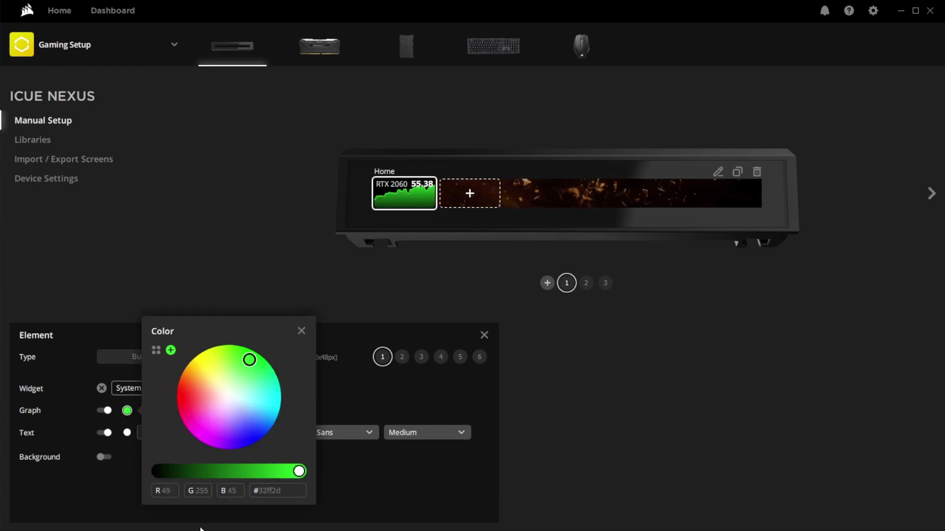
pyautogui.click(301, 330)
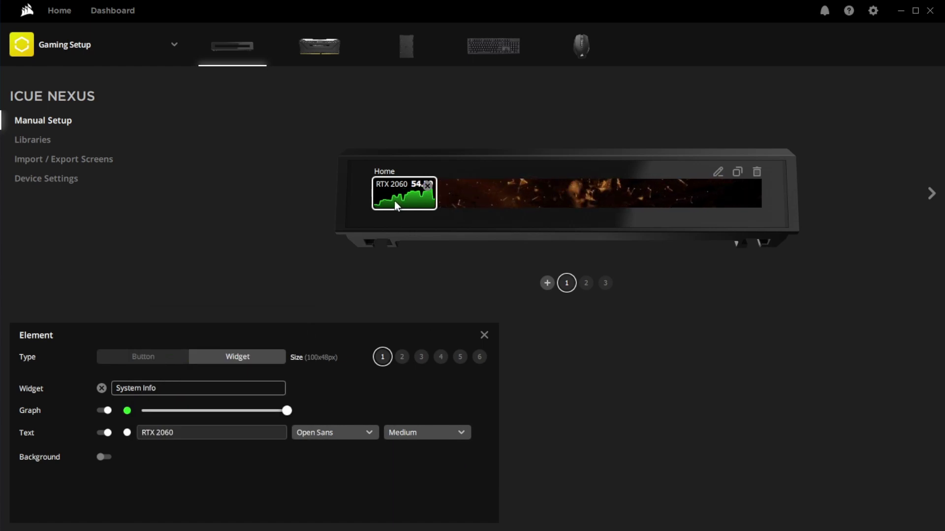
pyautogui.click(449, 432)
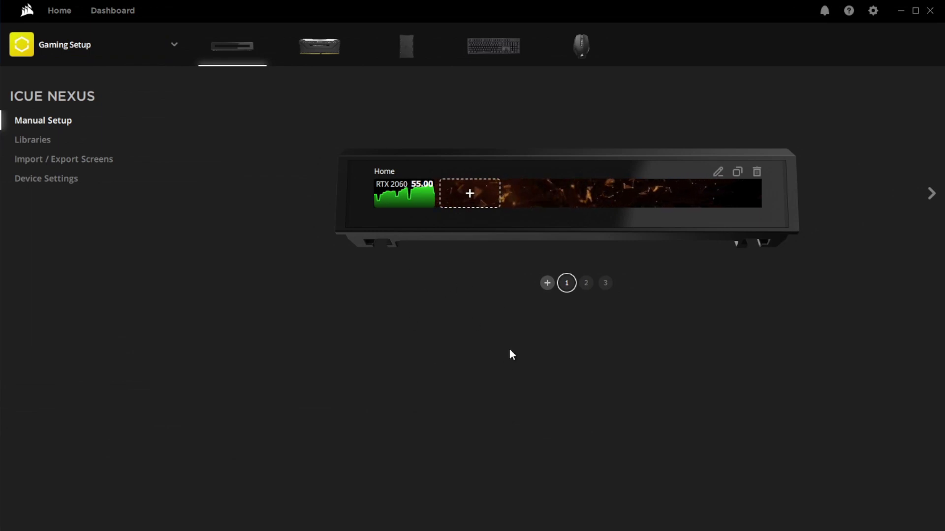
# - Add a smallest-size button in the next slot that launches Calculator
pyautogui.click(462, 188)
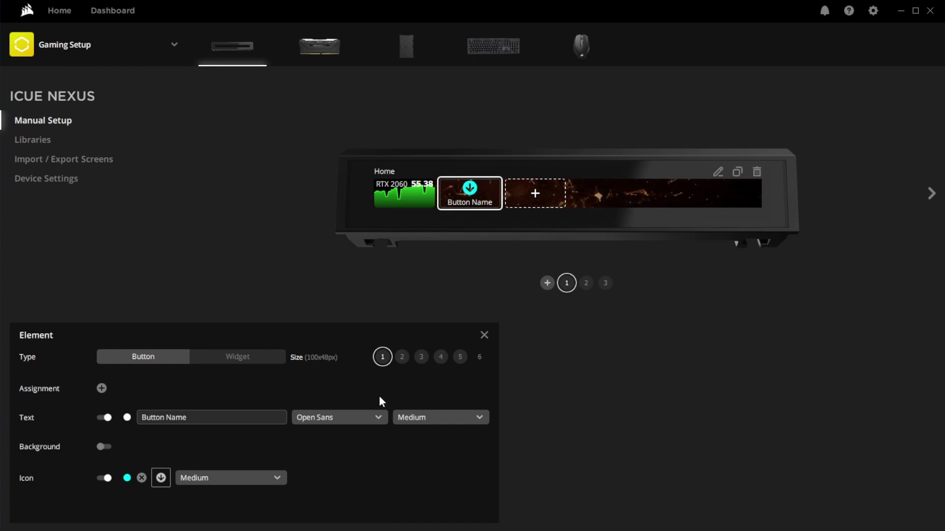
pyautogui.click(408, 358)
pyautogui.click(387, 356)
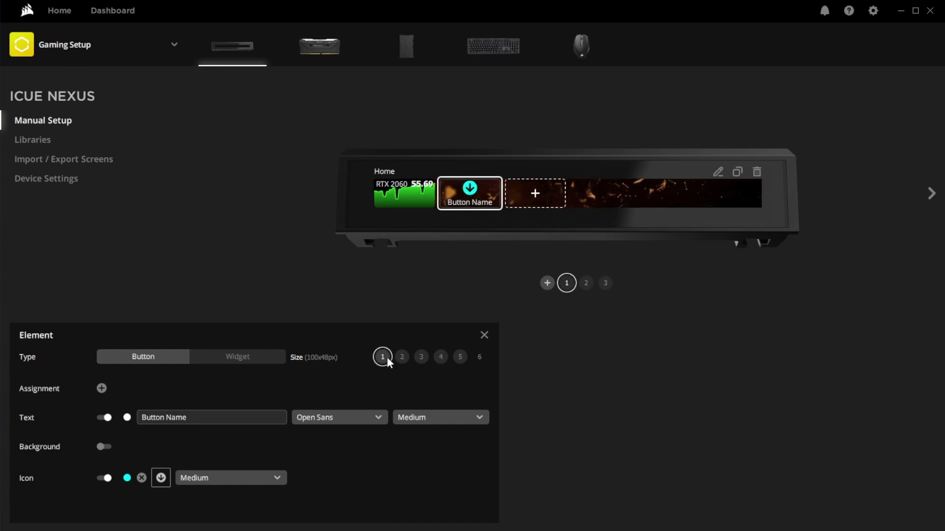
pyautogui.click(101, 389)
pyautogui.moveTo(201, 387)
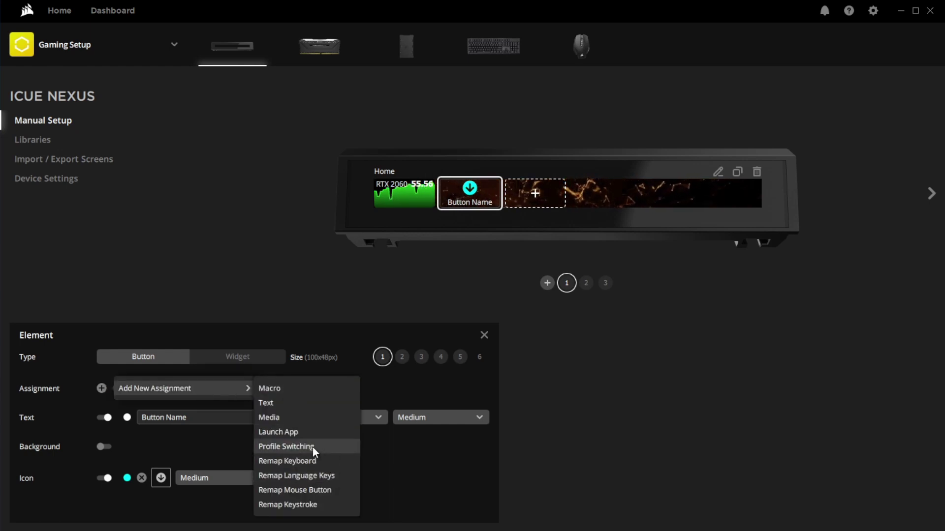
pyautogui.click(313, 431)
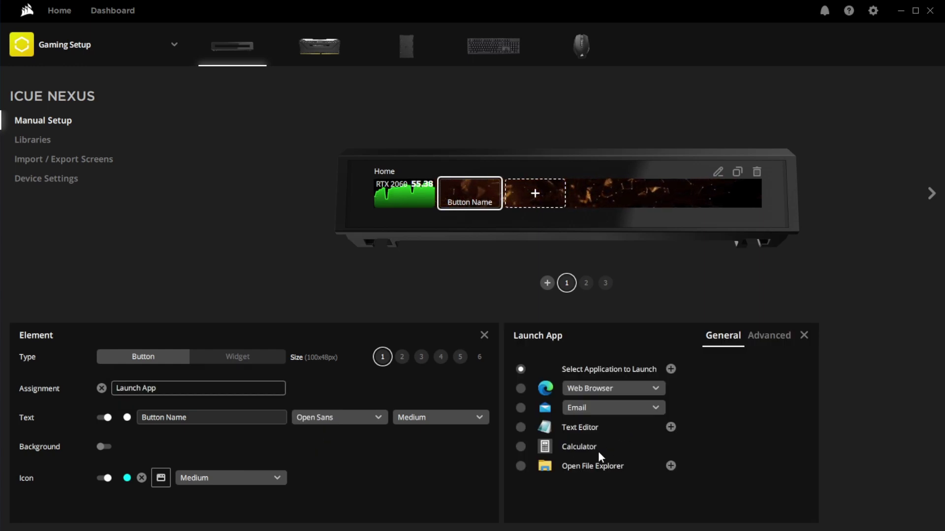
pyautogui.click(521, 447)
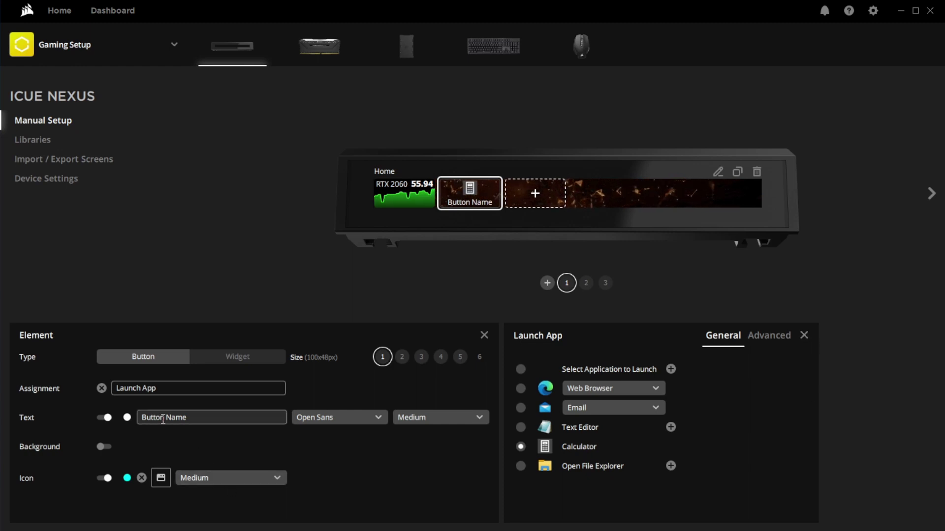
# - Give the Calculator button the dot icon and close both settings panels
pyautogui.click(164, 480)
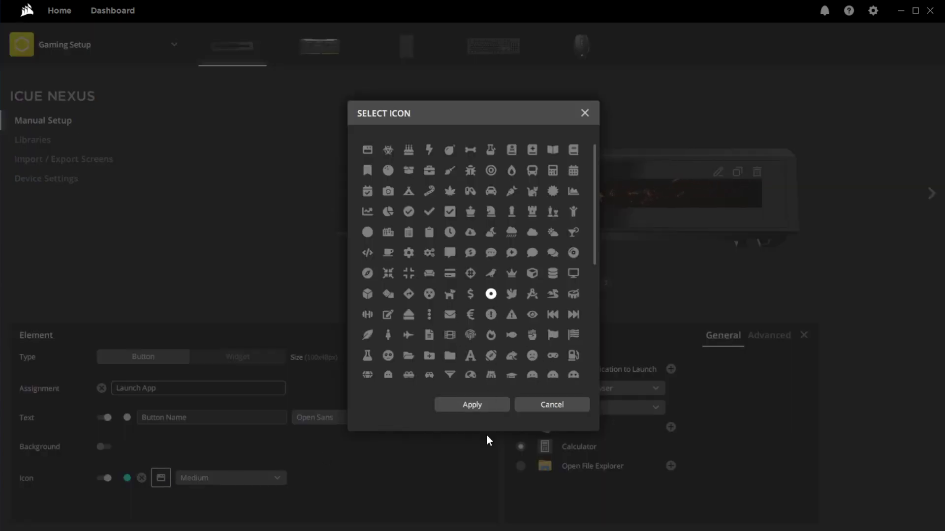
pyautogui.click(489, 404)
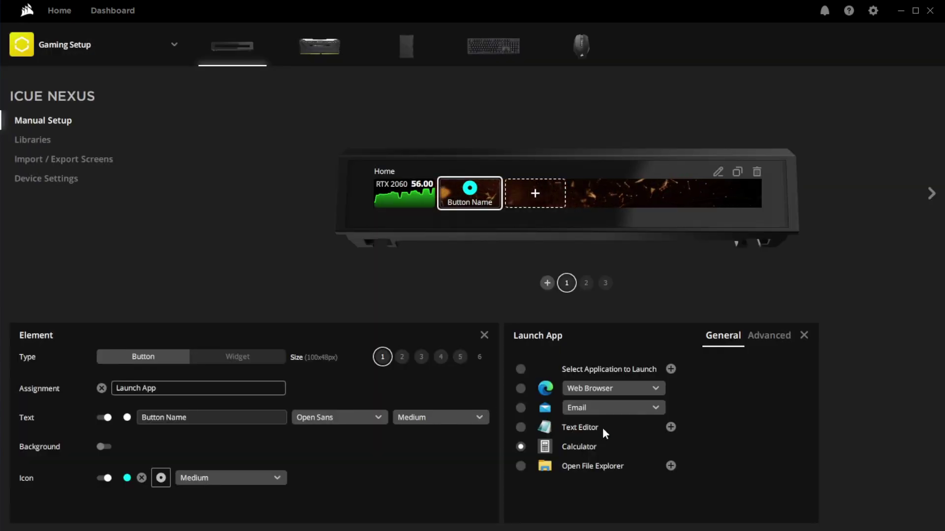
pyautogui.click(804, 336)
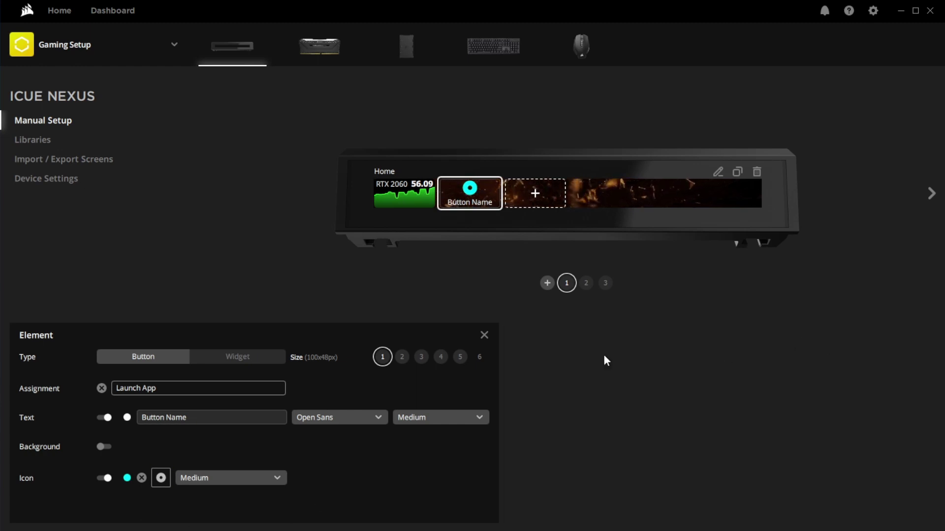
pyautogui.click(485, 336)
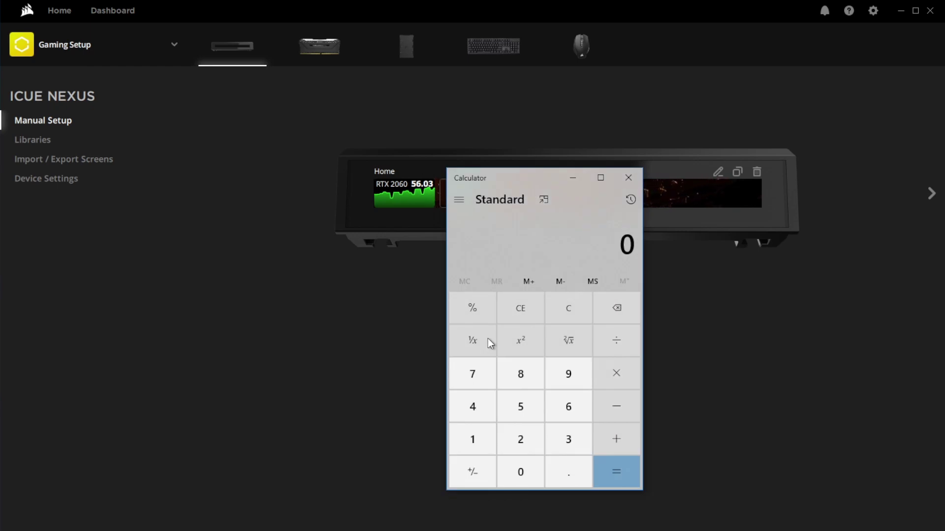
# - Close the Calculator window to return to the Nexus Home screen
pyautogui.click(629, 178)
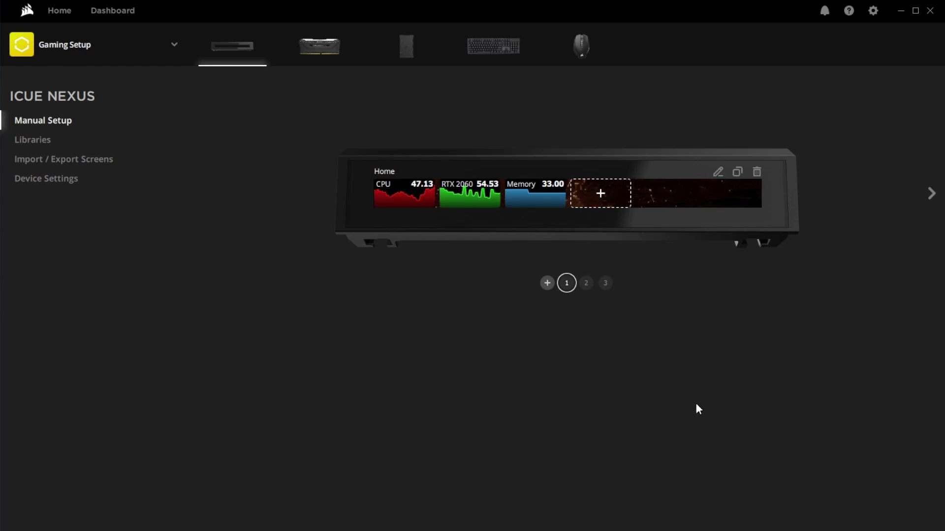
pyautogui.moveTo(533, 196); pyautogui.dragTo(474, 197)
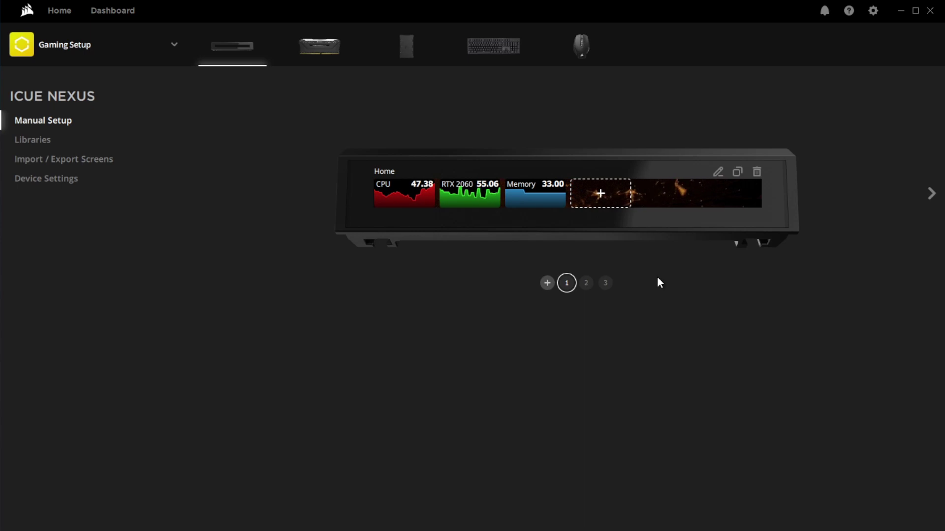